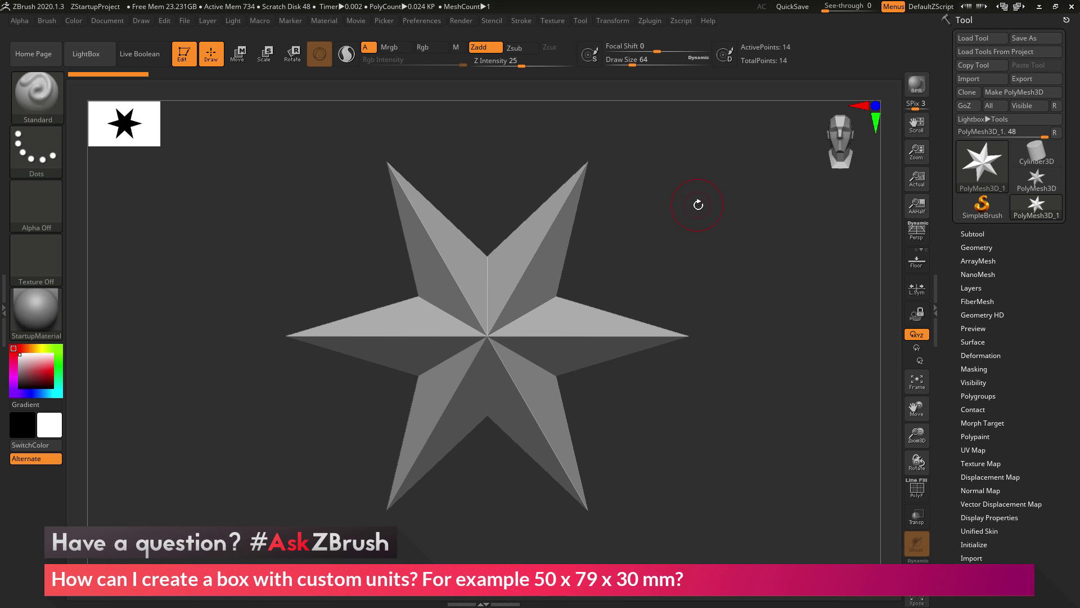
# Replace the star mesh with a QCube primitive from Tool > Initialize.
pyautogui.moveTo(750, 229)
pyautogui.mouseDown()
pyautogui.moveTo(712, 229)
pyautogui.moveTo(744, 231)
pyautogui.mouseUp()
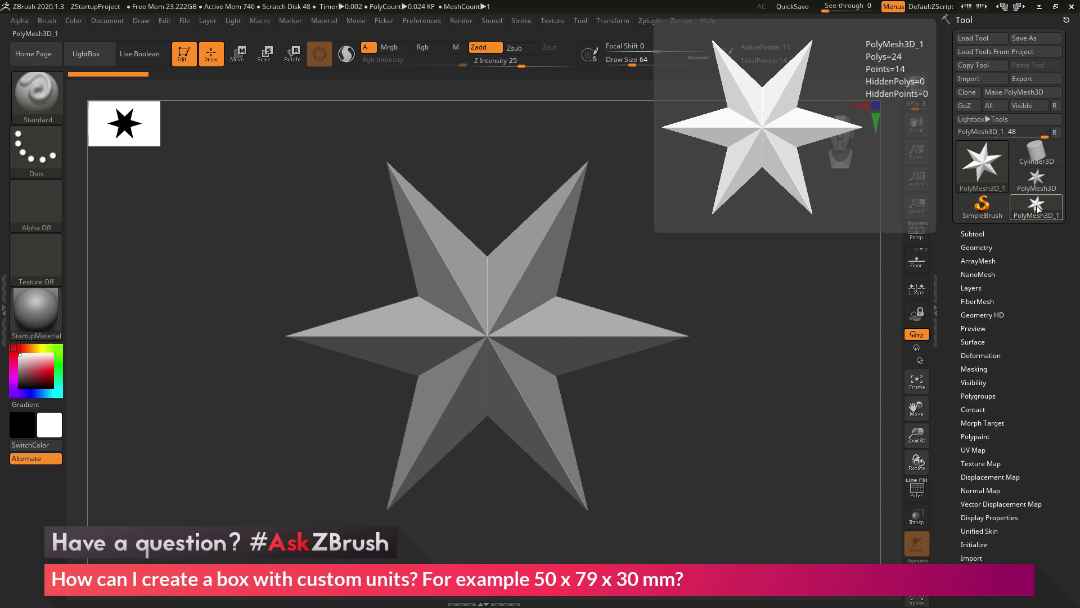
pyautogui.moveTo(1037, 328); pyautogui.dragTo(1037, 327)
pyautogui.scroll(-5, 1036, 327)
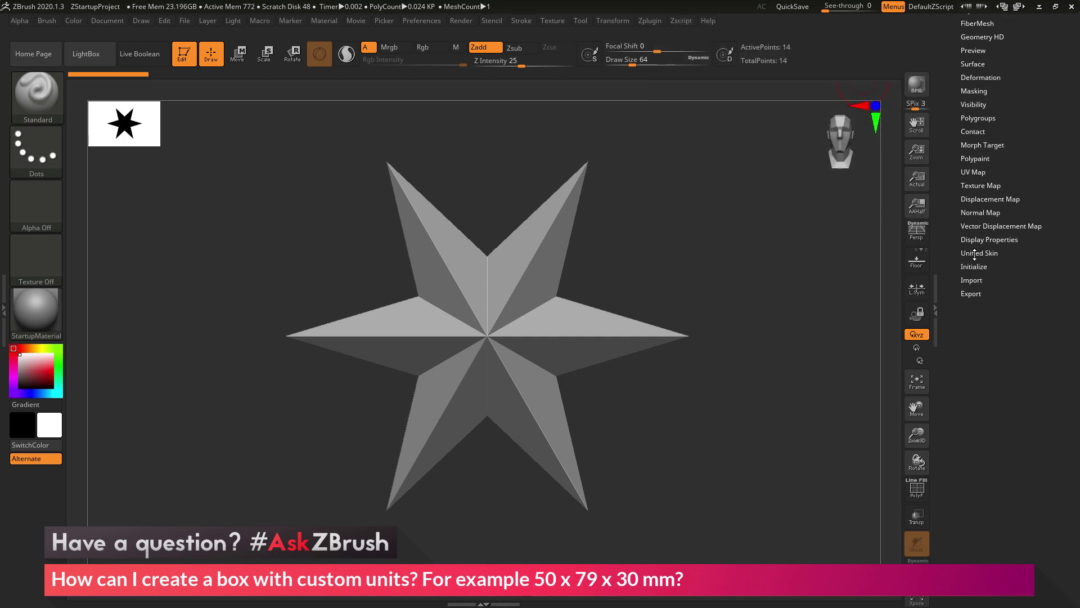
pyautogui.click(973, 267)
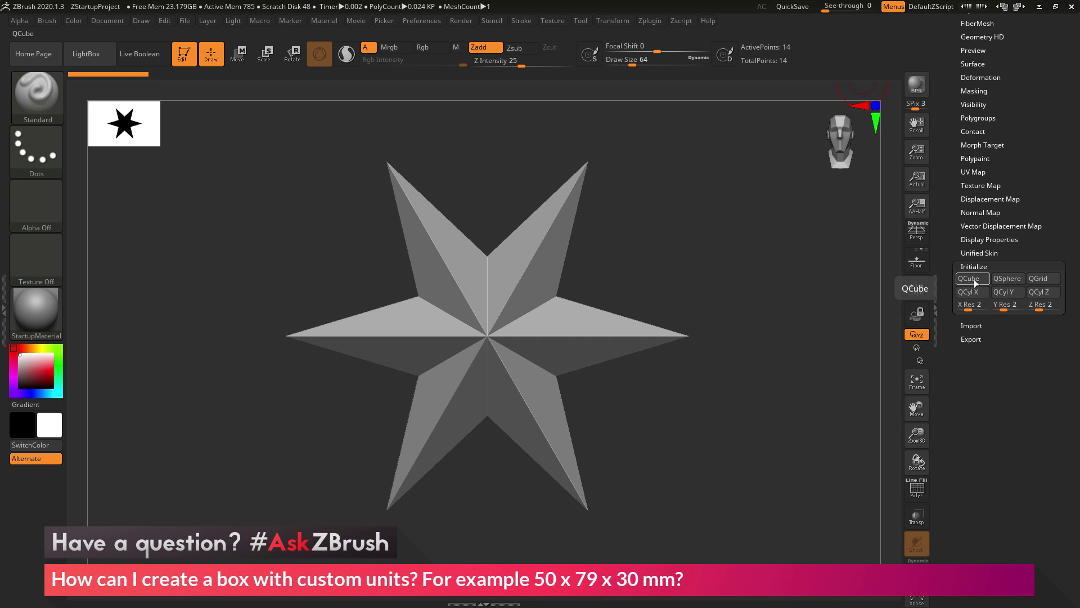
pyautogui.click(975, 282)
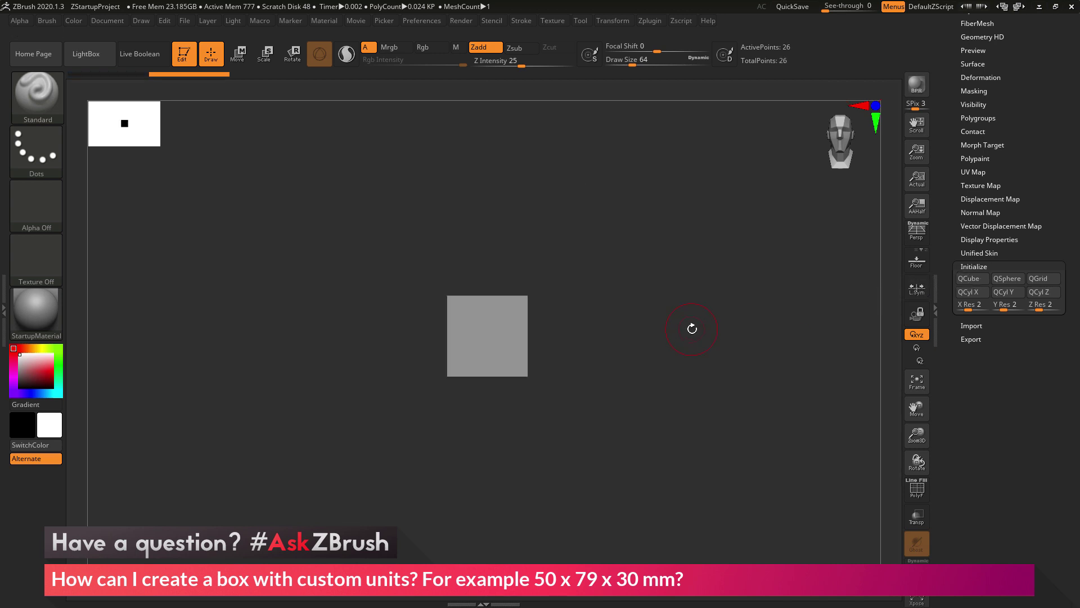
# Show the cube's PolyF polygroup wireframe in a tilted three-quarter view.
pyautogui.moveTo(724, 328); pyautogui.dragTo(721, 395)
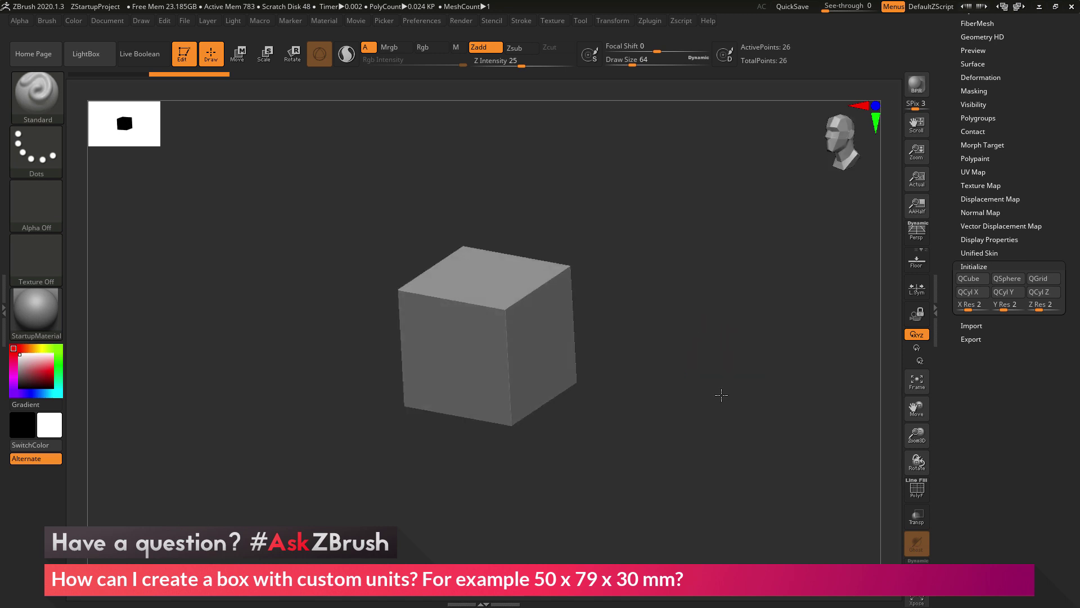
pyautogui.click(916, 487)
pyautogui.moveTo(741, 284)
pyautogui.mouseDown()
pyautogui.moveTo(741, 335)
pyautogui.moveTo(748, 301)
pyautogui.mouseUp()
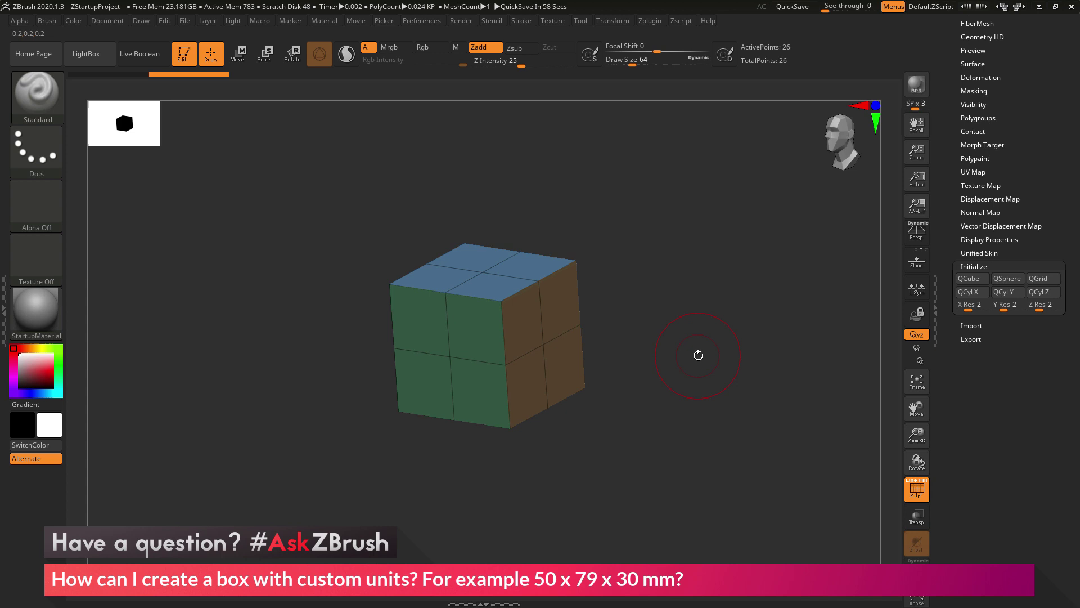
# Set the cube's Scale Master scene scale to 0.40 x 0.40 x 0.40 mm.
pyautogui.click(651, 21)
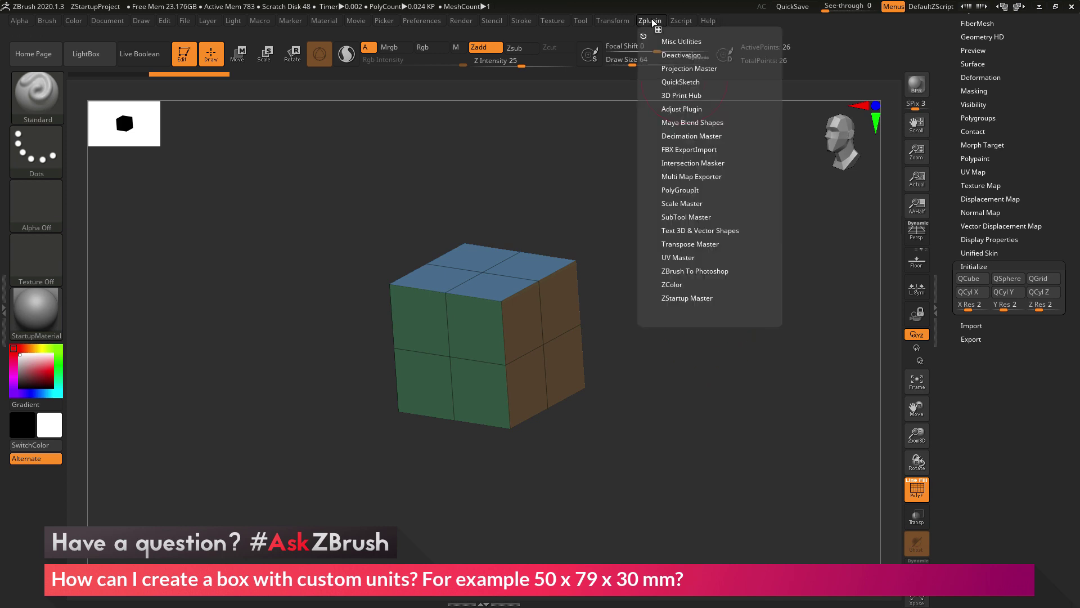
pyautogui.click(671, 203)
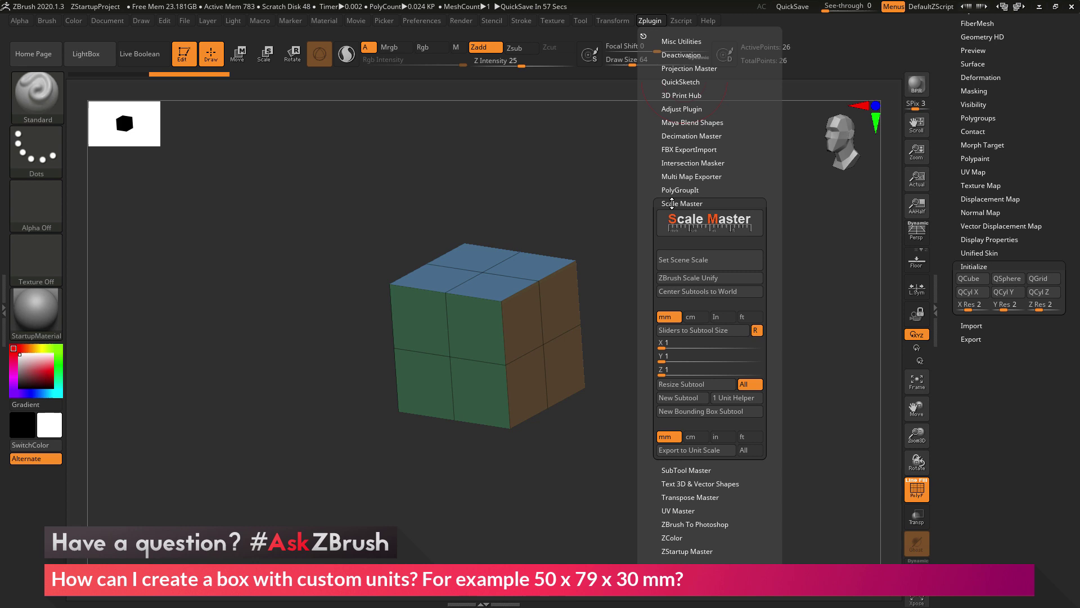
pyautogui.click(703, 261)
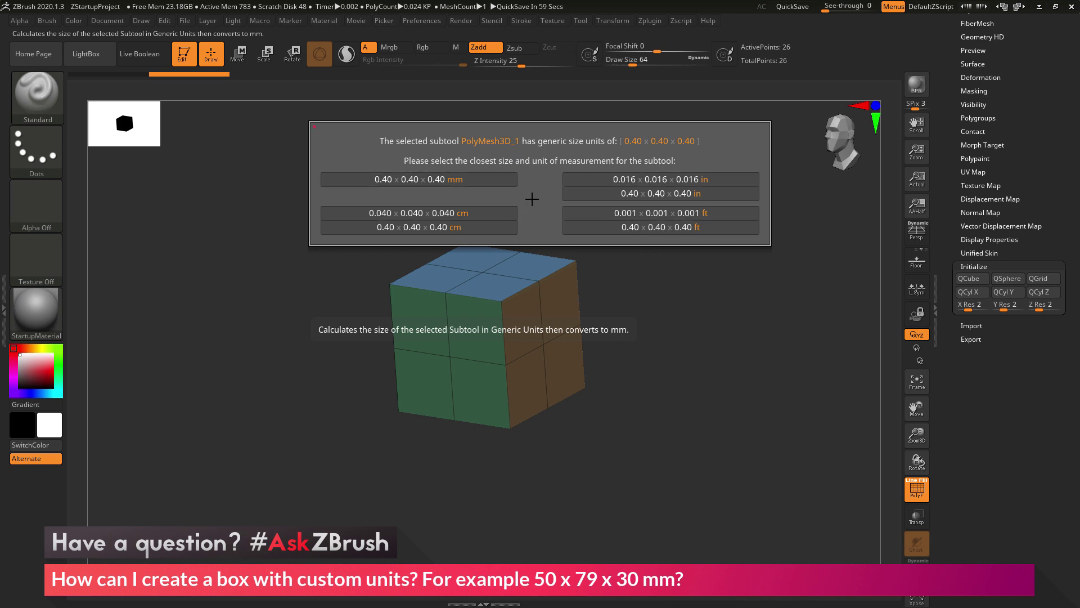
pyautogui.click(482, 180)
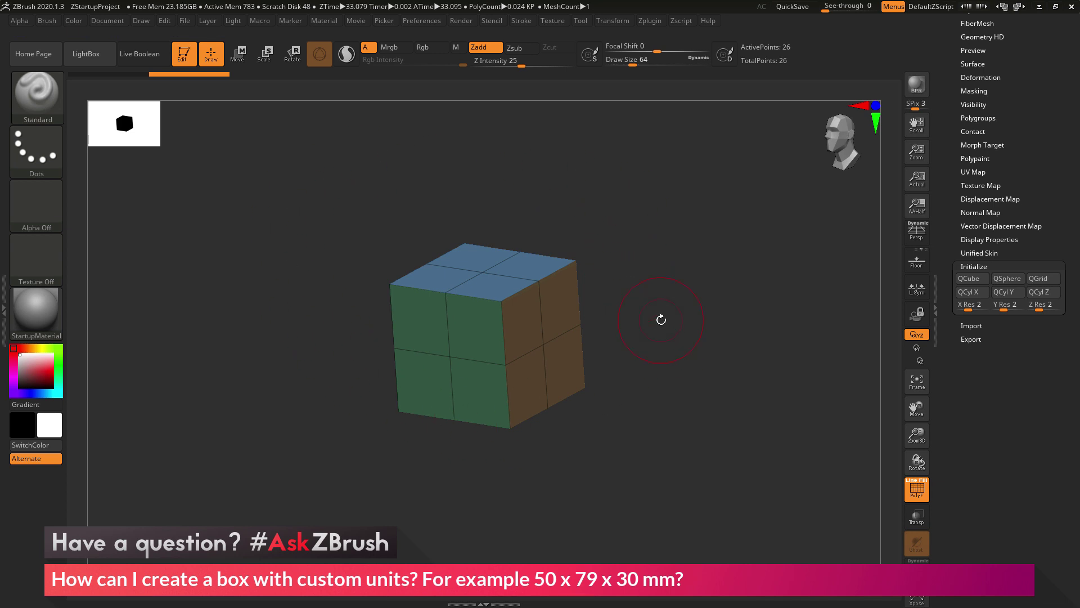
# Unlock the R ratio and enter Scale Master target sizes X 50, Y 79, Z 30.
pyautogui.click(653, 21)
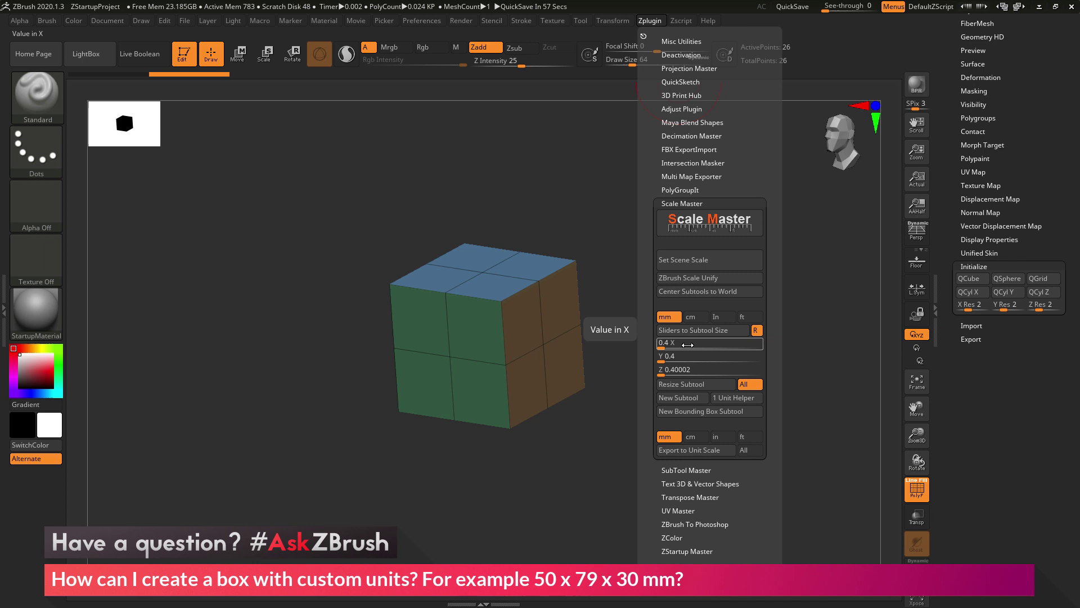
pyautogui.click(756, 331)
pyautogui.click(688, 346)
pyautogui.write('50')
pyautogui.click(682, 356)
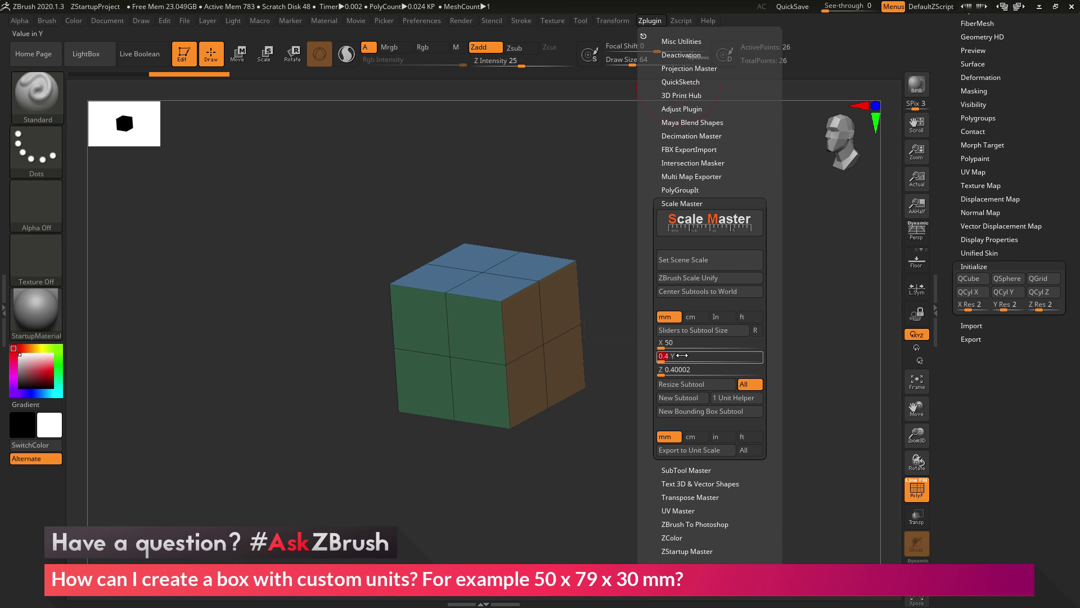
pyautogui.write('79')
pyautogui.click(683, 370)
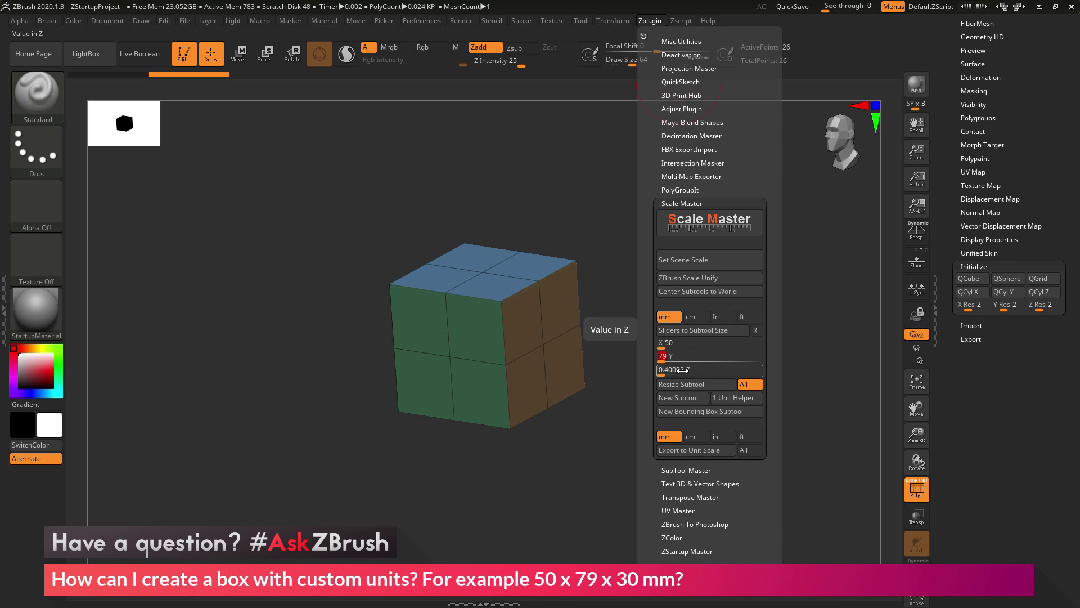
pyautogui.write('30')
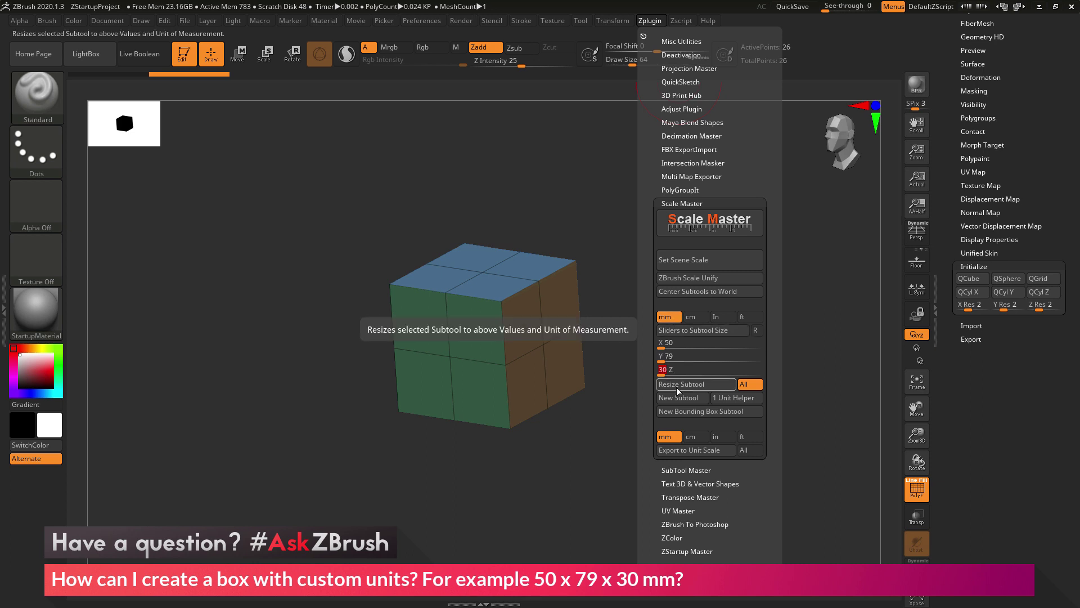
# Resize the subtool to 50 x 79 x 30 mm and recheck the dimensions.
pyautogui.click(677, 388)
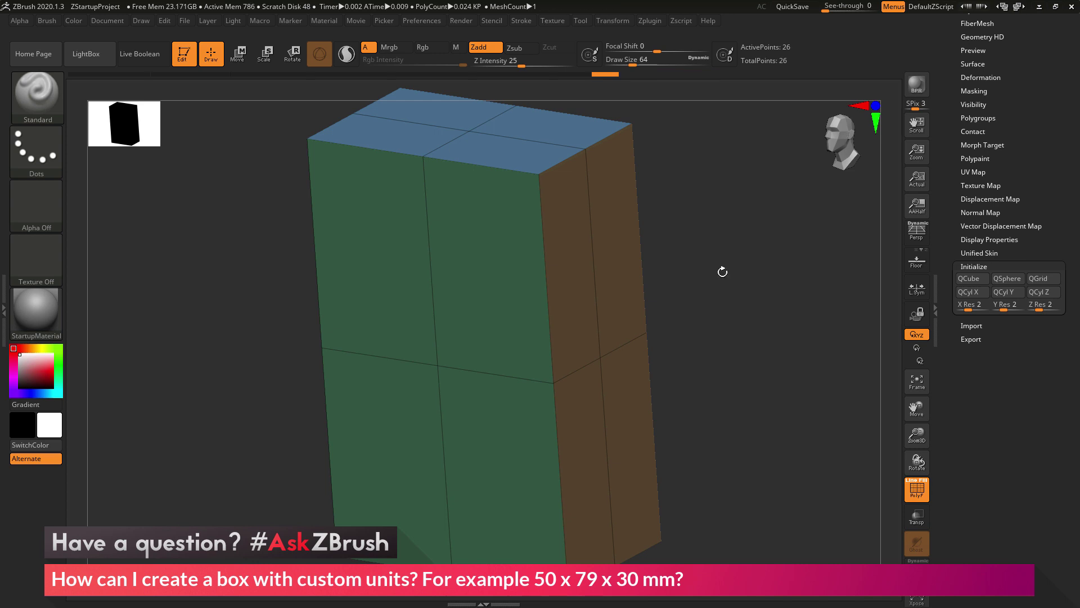
pyautogui.click(654, 19)
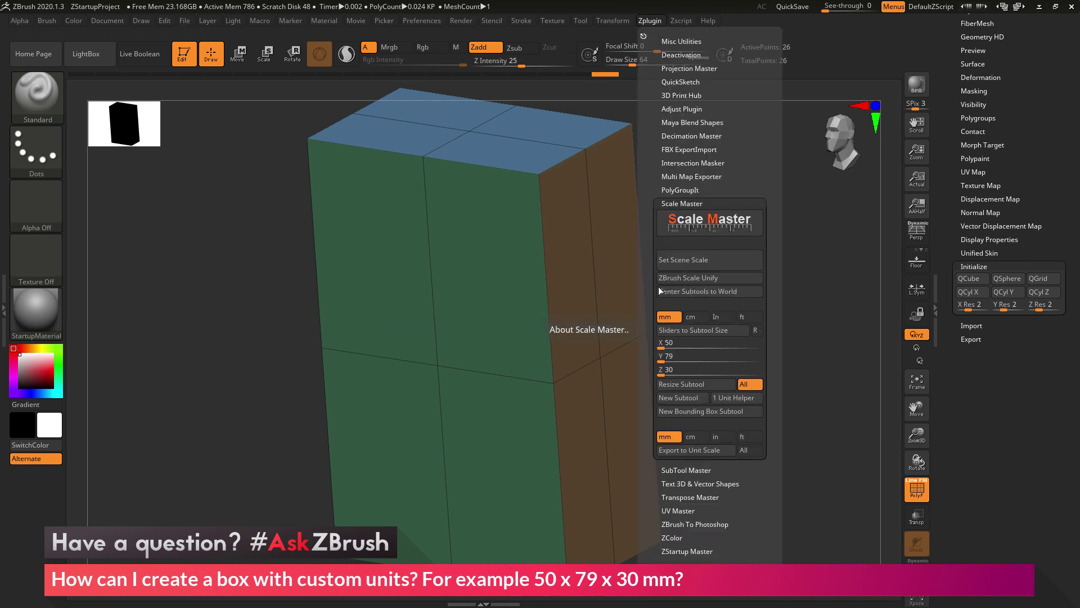
pyautogui.click(696, 332)
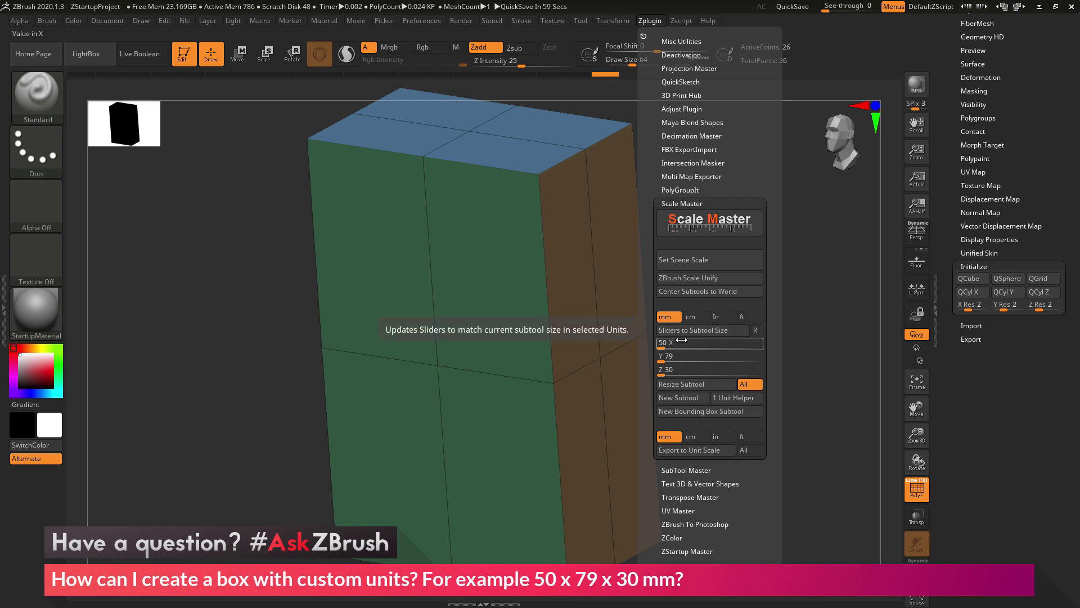
# Turn on the Floor grid and orbit to see the box's front and top.
pyautogui.click(679, 278)
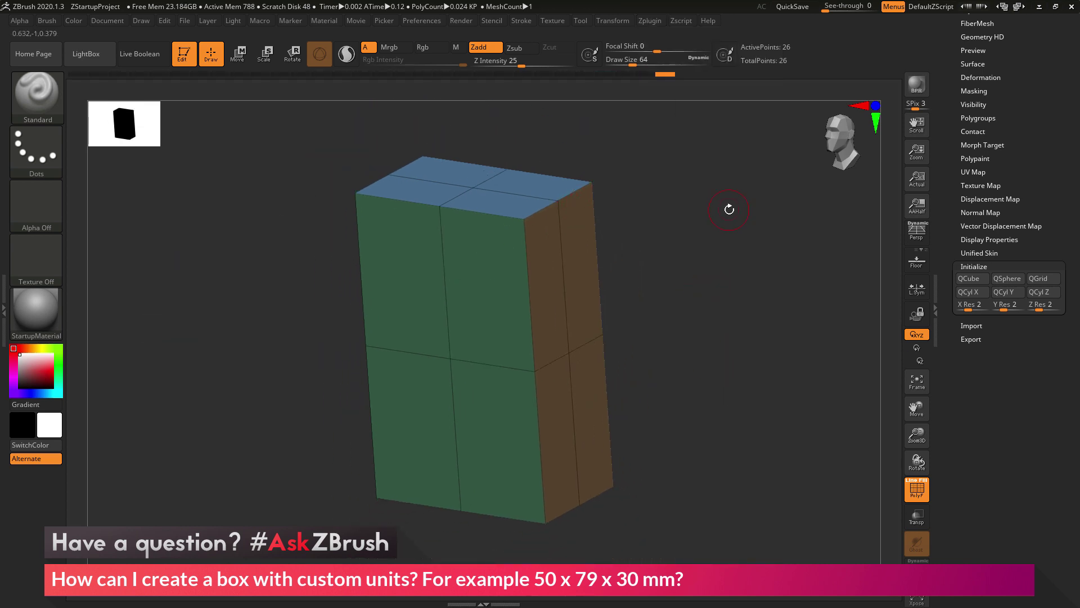
pyautogui.click(909, 267)
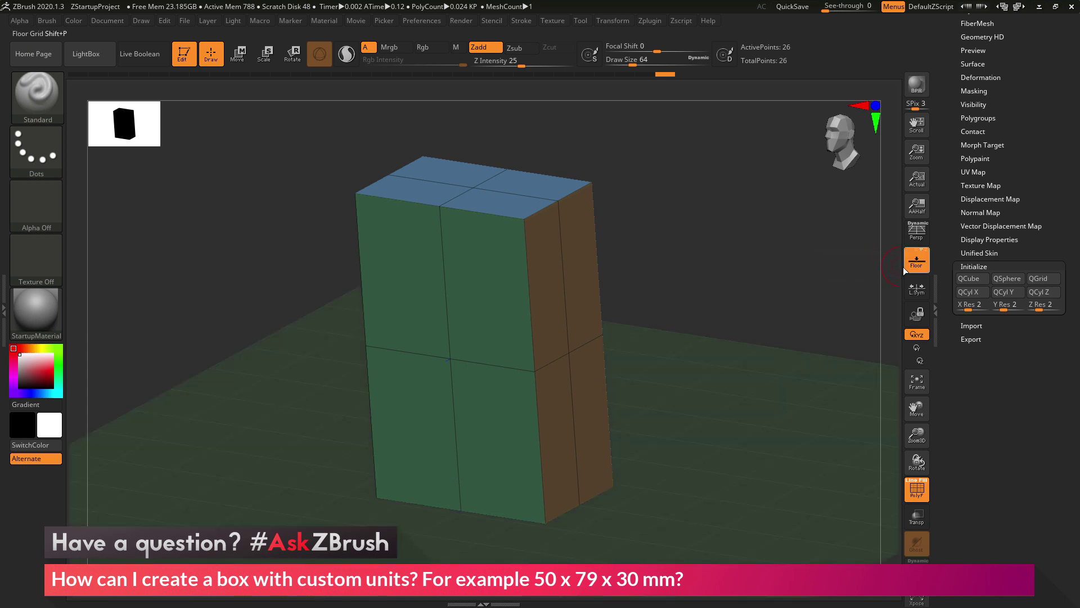
pyautogui.keyDown('shift'); pyautogui.moveTo(757, 309); pyautogui.dragTo(496, 412); pyautogui.keyUp('shift')
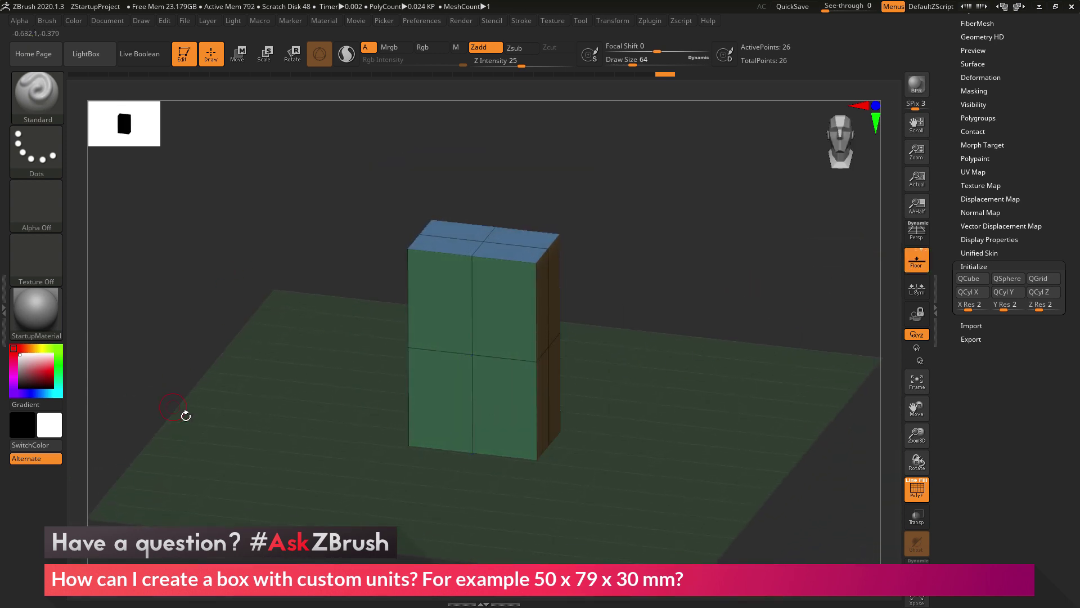
pyautogui.moveTo(723, 320); pyautogui.dragTo(749, 234)
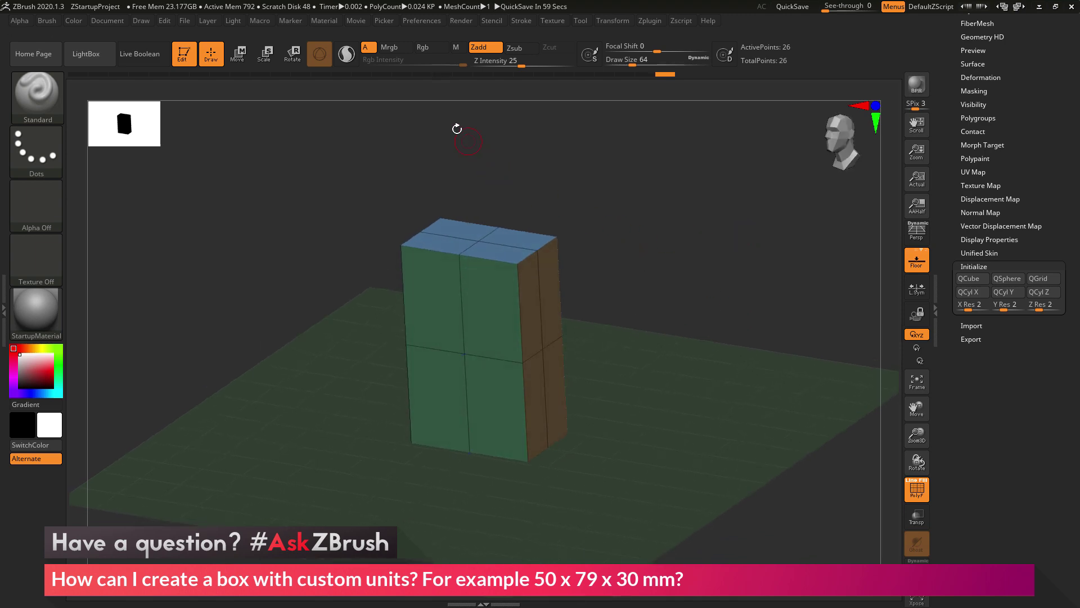
# Measure the box's width, height and depth edges with Transpose lines, reading 29.9999 mm depth.
pyautogui.click(238, 58)
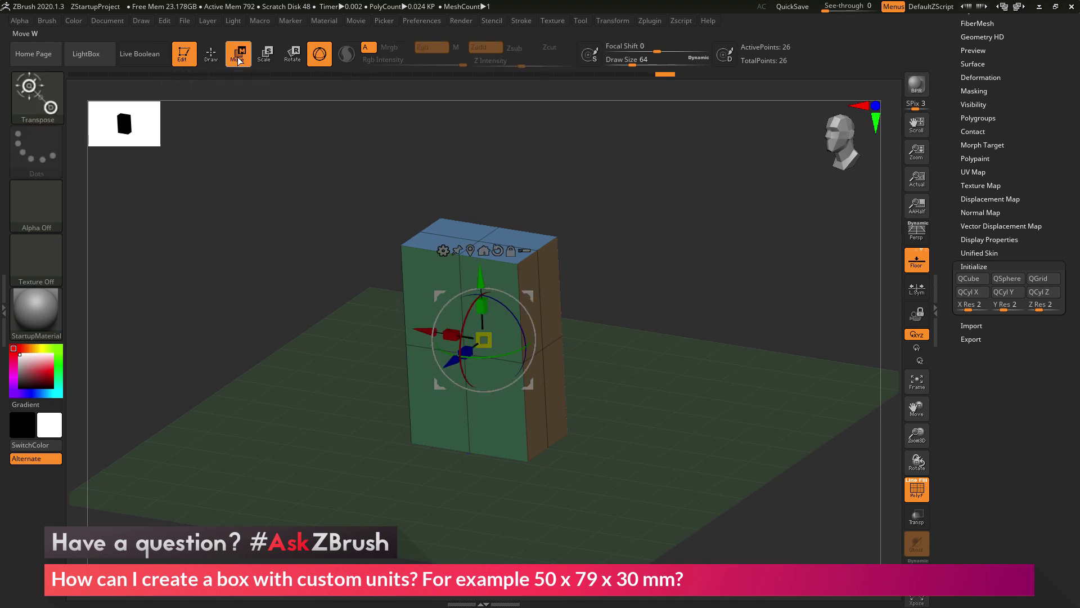
pyautogui.click(319, 63)
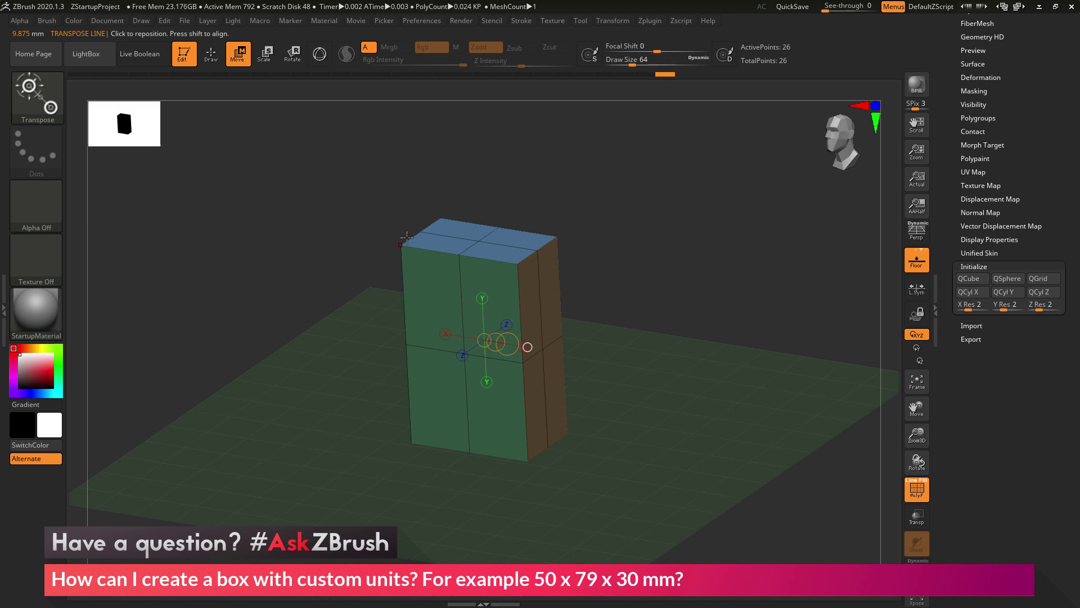
pyautogui.moveTo(401, 245); pyautogui.dragTo(517, 264)
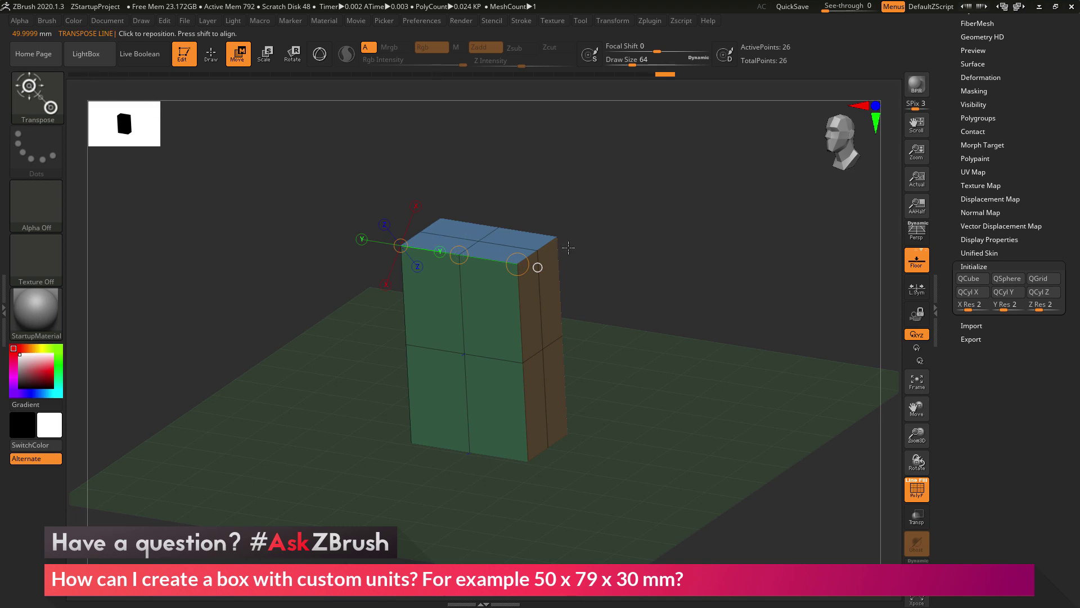
pyautogui.moveTo(557, 237); pyautogui.dragTo(516, 264)
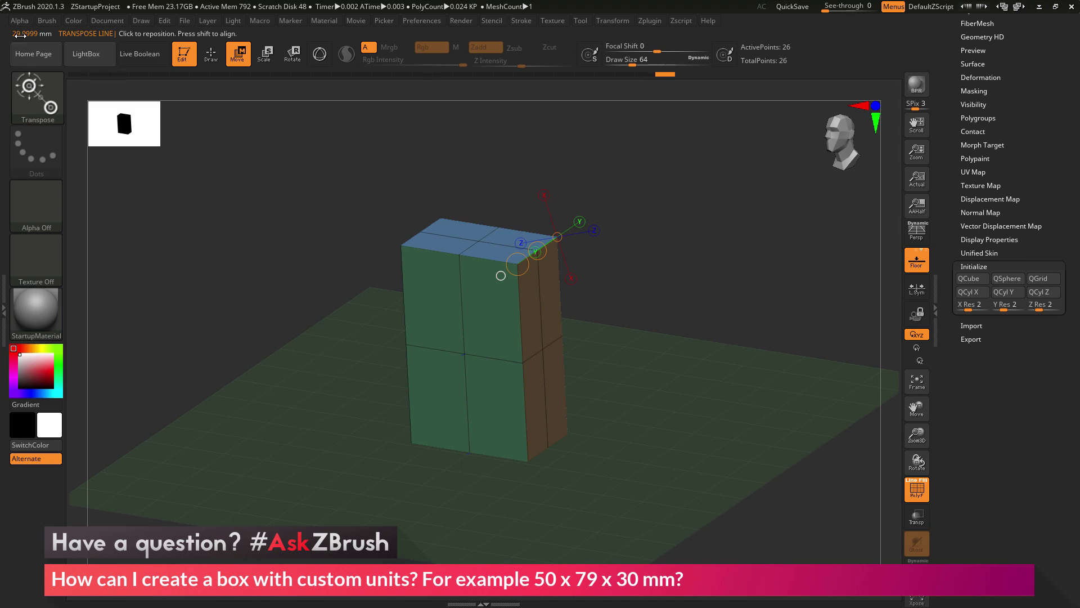
pyautogui.moveTo(441, 219); pyautogui.dragTo(402, 247)
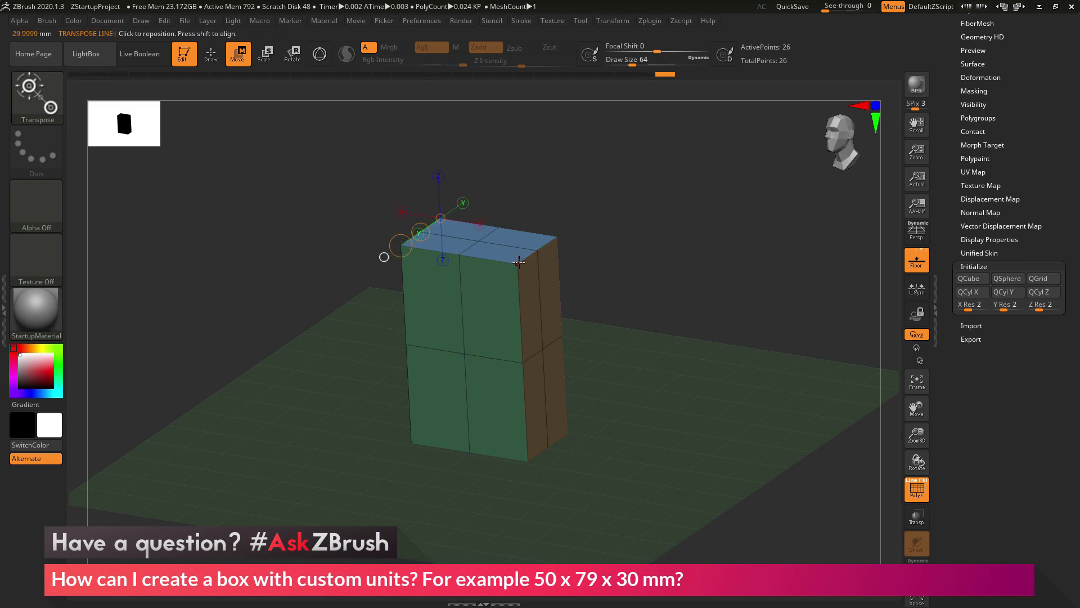
pyautogui.moveTo(518, 262); pyautogui.dragTo(528, 462)
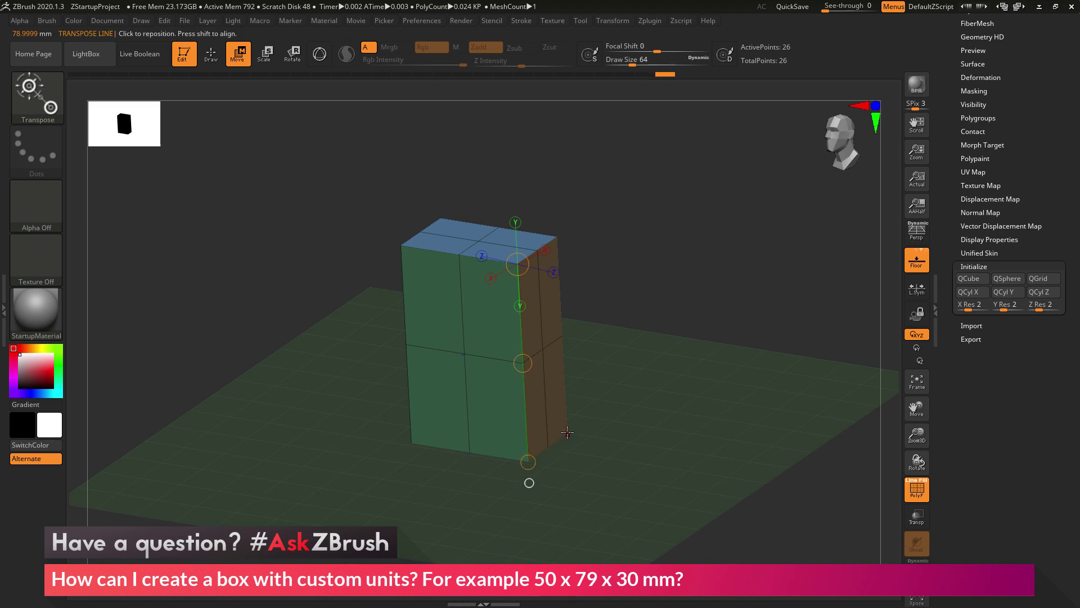
pyautogui.moveTo(567, 432); pyautogui.dragTo(529, 461)
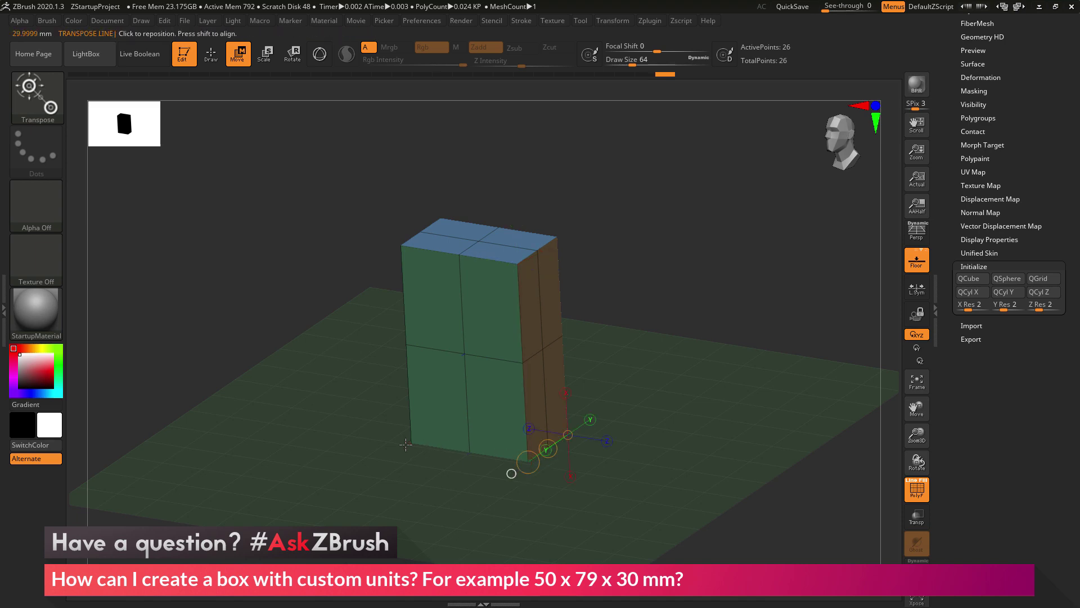
pyautogui.moveTo(411, 442); pyautogui.dragTo(406, 263)
pyautogui.moveTo(557, 237); pyautogui.dragTo(517, 264)
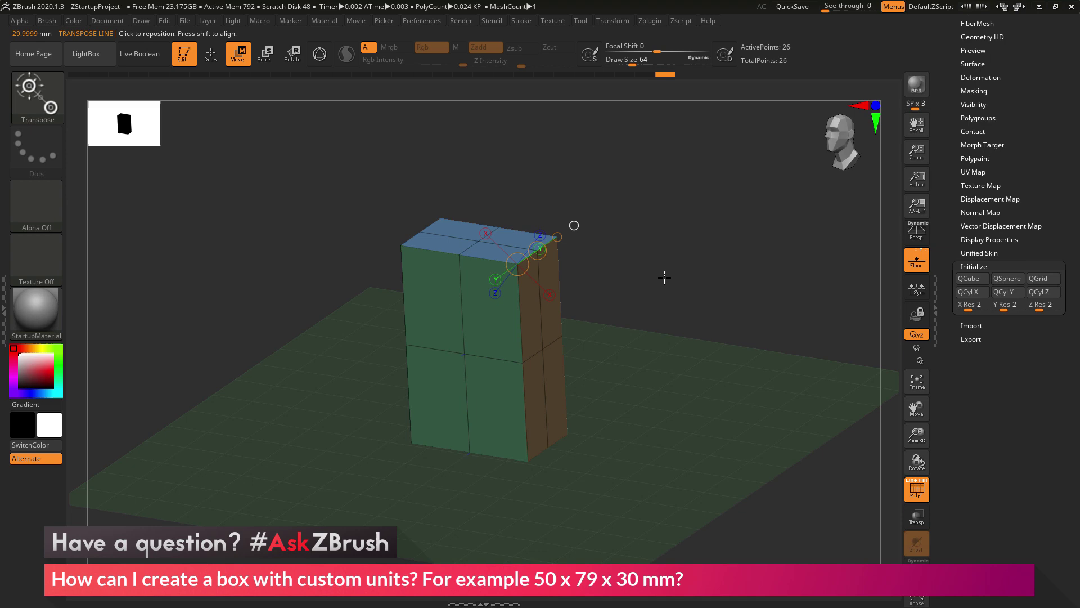
# Switch to perspective view and look down on the box.
pyautogui.moveTo(678, 264)
pyautogui.mouseDown(button='right')
pyautogui.moveTo(697, 257)
pyautogui.moveTo(676, 266)
pyautogui.mouseUp(button='right')
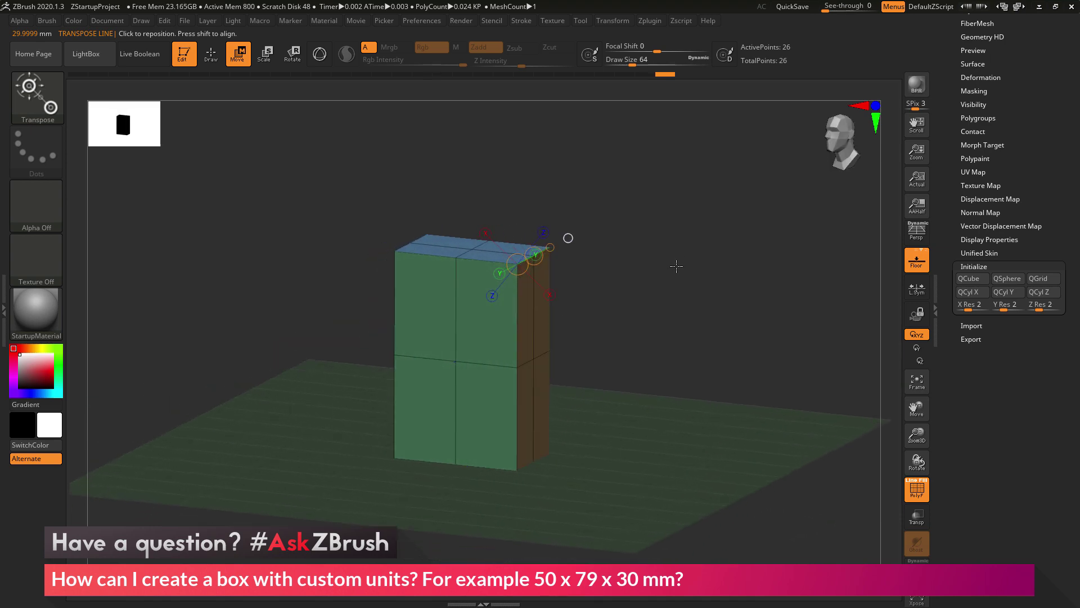
pyautogui.press('p')
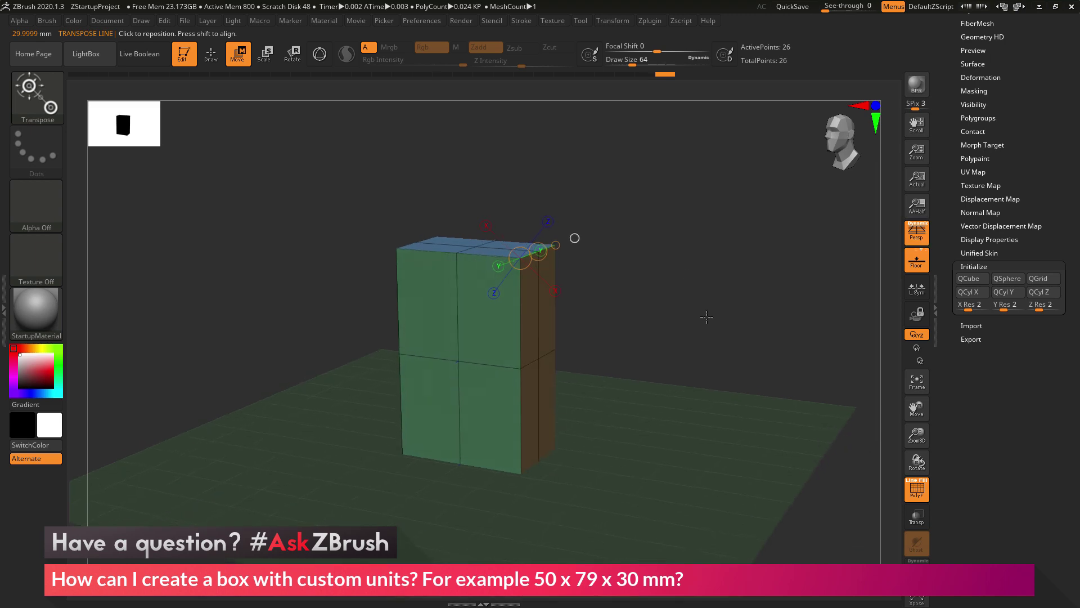
pyautogui.moveTo(693, 305)
pyautogui.mouseDown(button='right')
pyautogui.moveTo(724, 251)
pyautogui.moveTo(699, 260)
pyautogui.moveTo(749, 231)
pyautogui.moveTo(724, 261)
pyautogui.moveTo(736, 270)
pyautogui.moveTo(747, 257)
pyautogui.mouseUp(button='right')
# Return to Draw mode and show the Tool palette top listing PolyMesh3D_1.
pyautogui.click(211, 54)
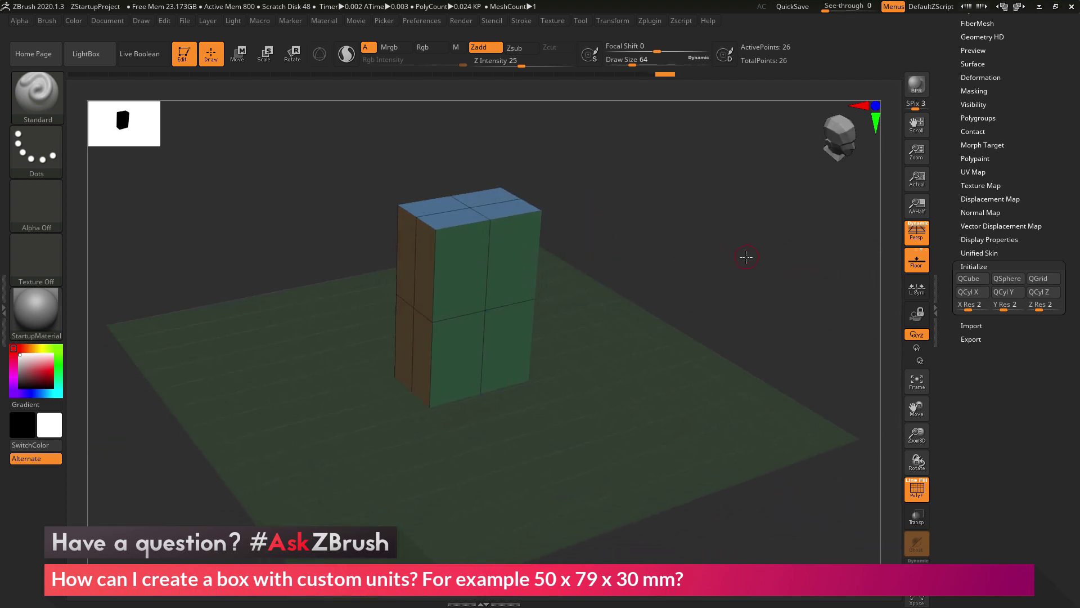
pyautogui.moveTo(951, 106); pyautogui.dragTo(949, 280)
pyautogui.moveTo(695, 200); pyautogui.dragTo(692, 204, button='right')
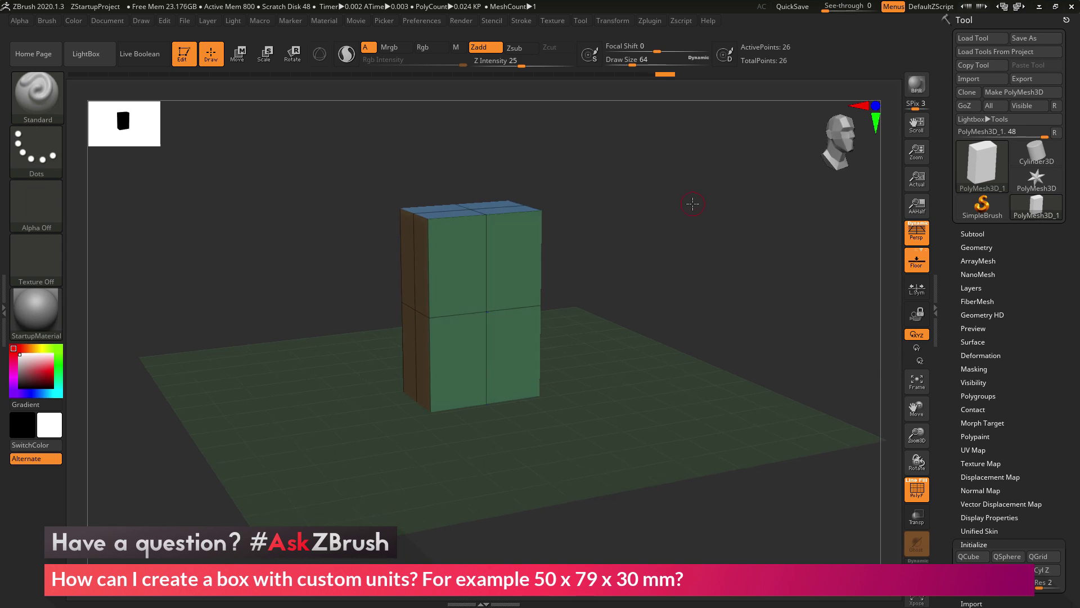